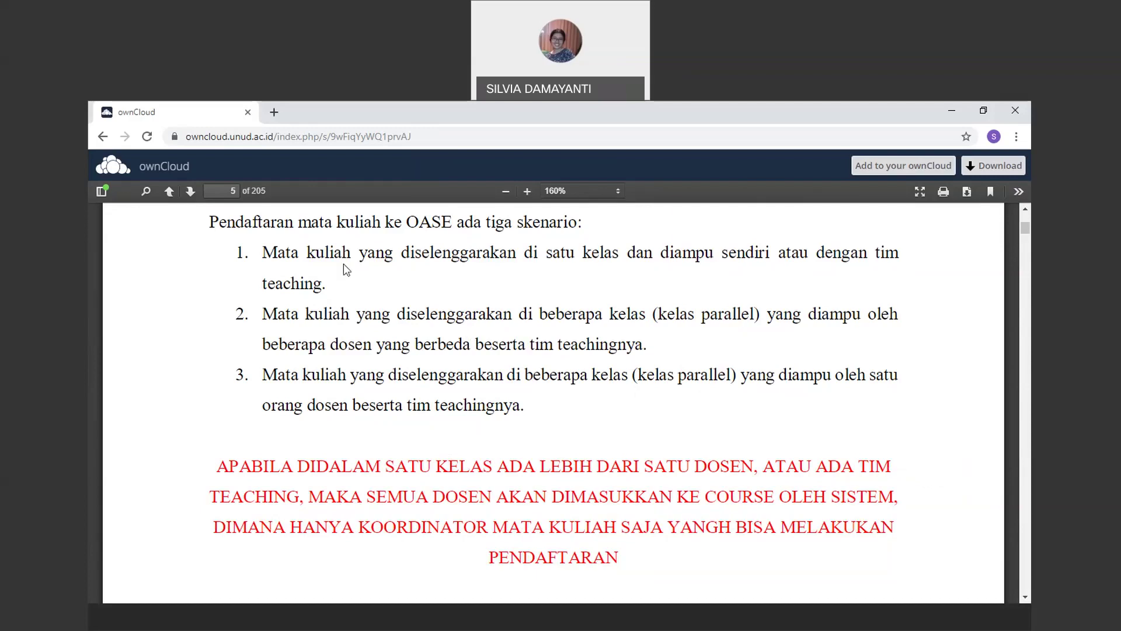
Open the IMISSU single sign-on portal at imissu.unud.ac.id in a new browser tab.
{"action": "left_click", "coordinate": [273, 113]}
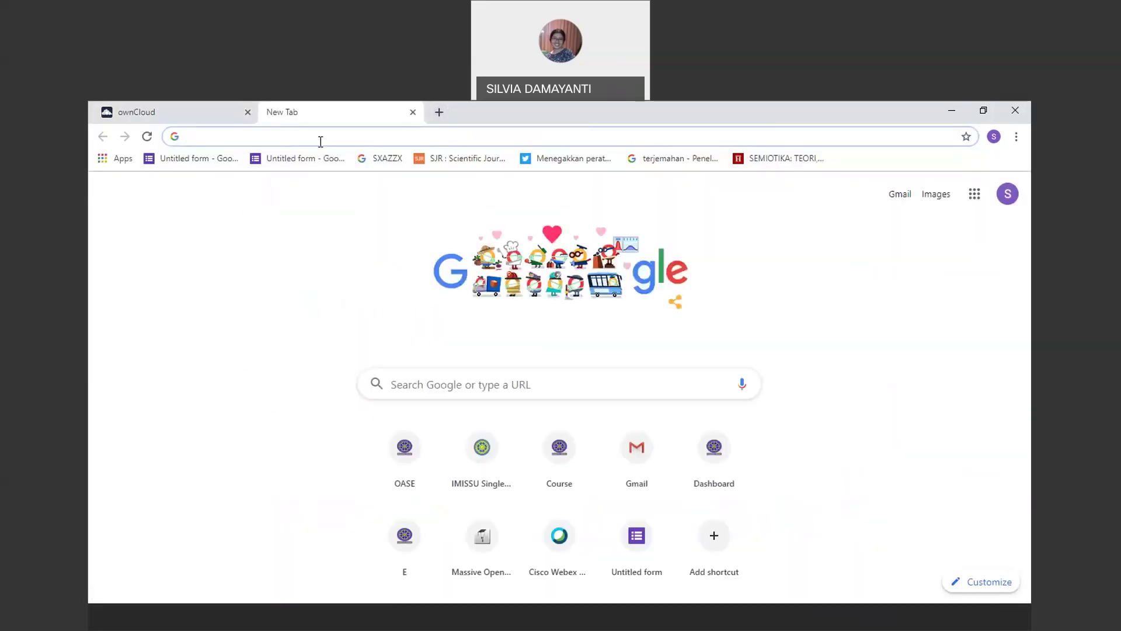
{"action": "type", "text": "im"}
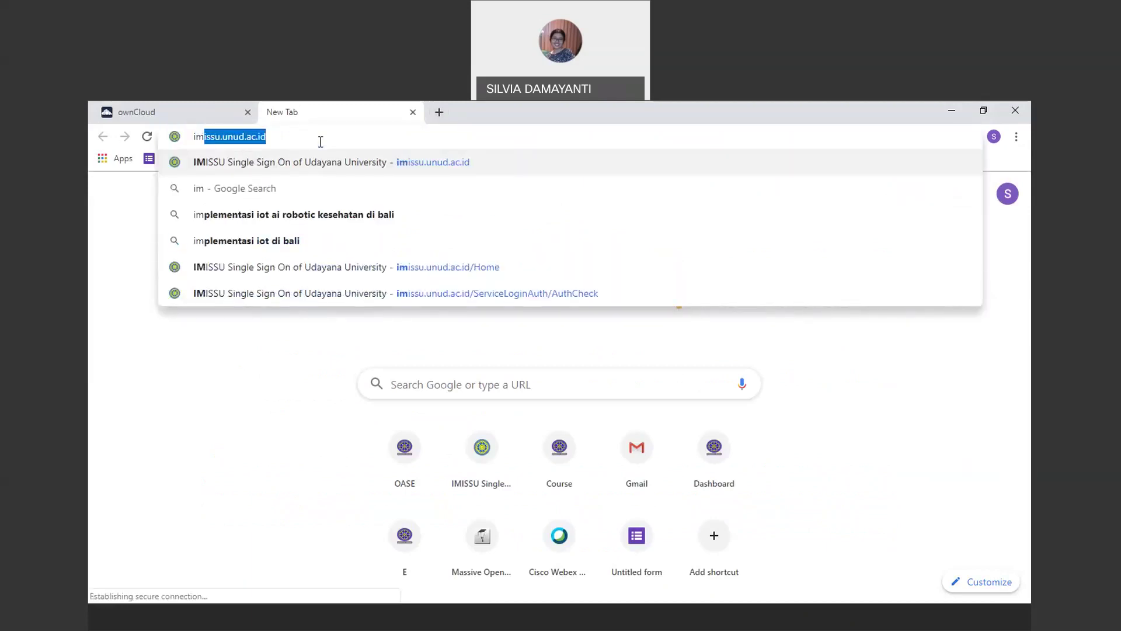
{"action": "key", "text": "Return"}
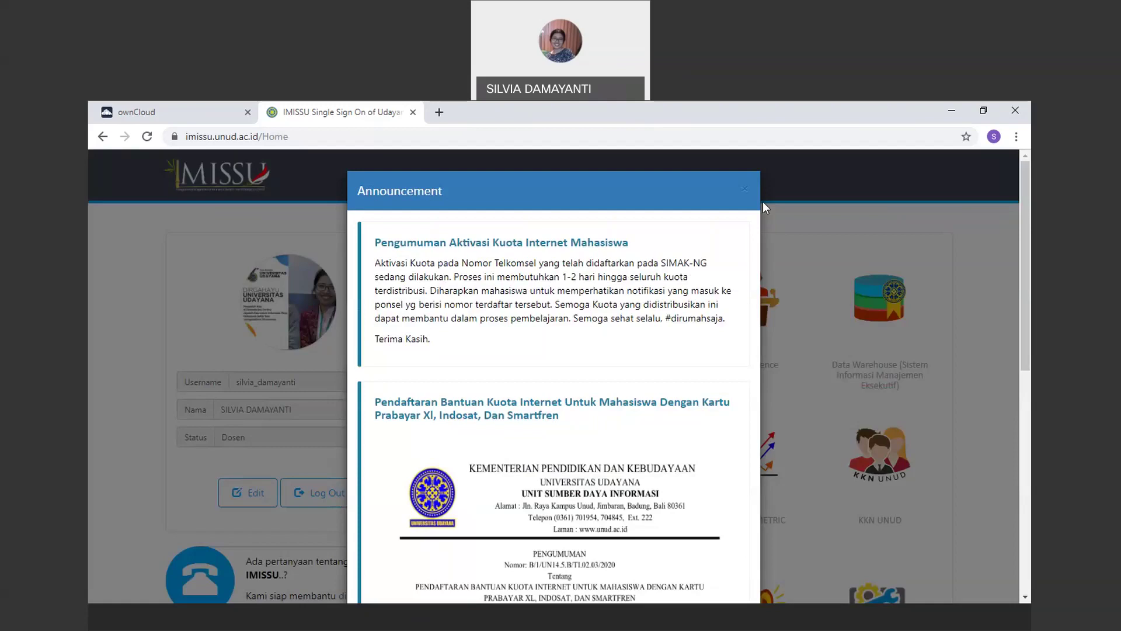
Close the IMISSU announcement and open the OASE course settings in SIMAK-NG.
{"action": "left_click", "coordinate": [745, 188]}
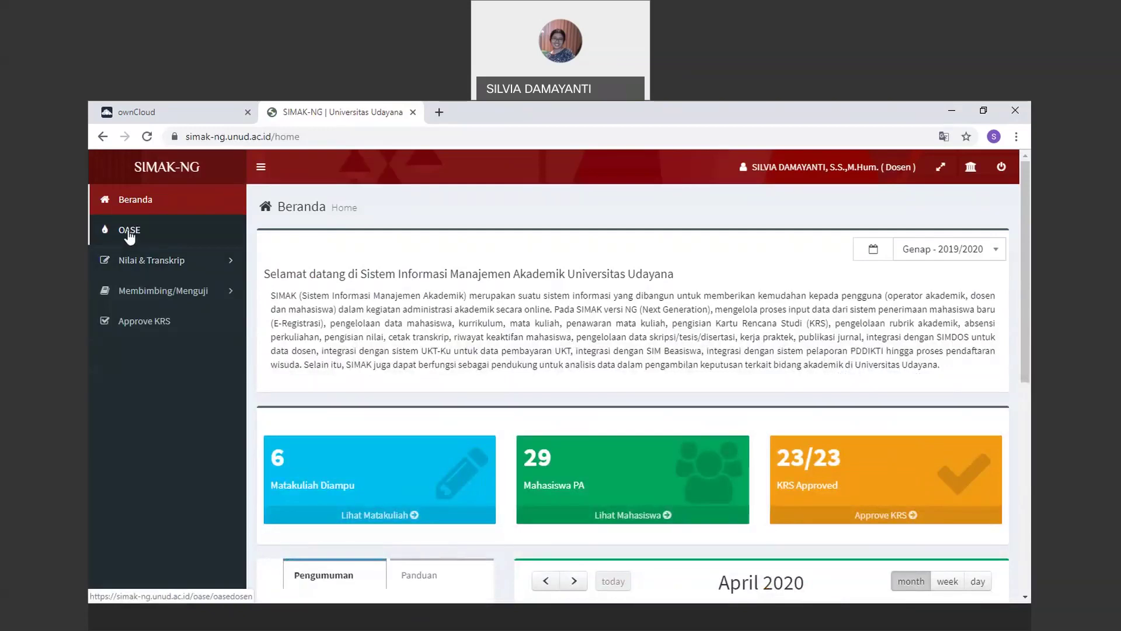
{"action": "left_click", "coordinate": [131, 230]}
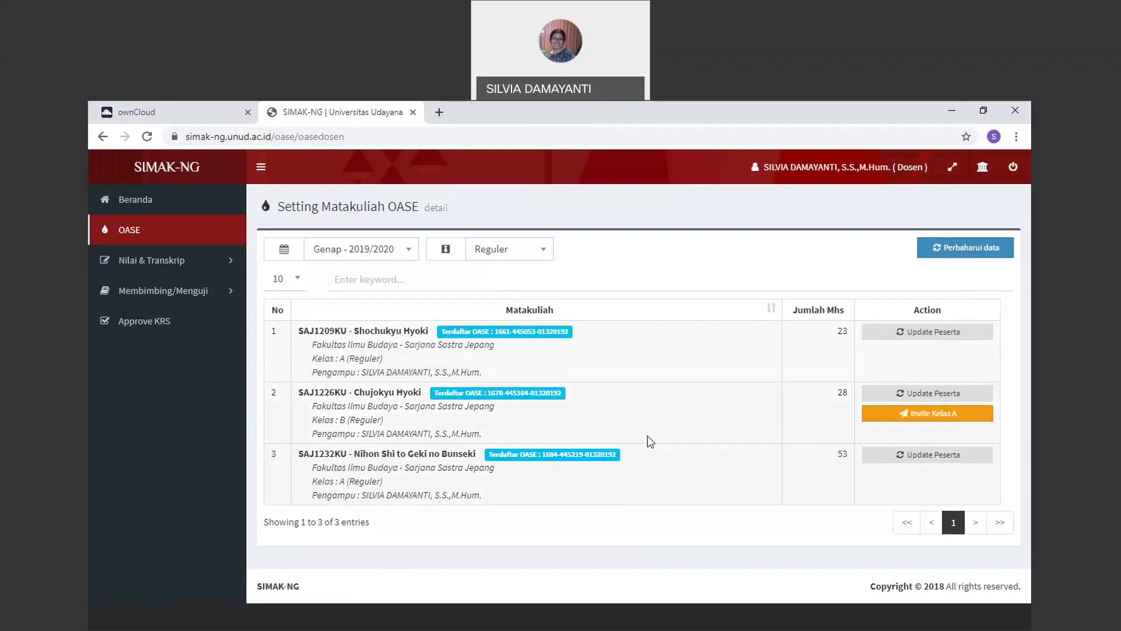
Return to the ownCloud manual and examine section 1.1 Skenario 1 – Mata Kuliah Tunggal at 200% zoom.
{"action": "left_click", "coordinate": [169, 115]}
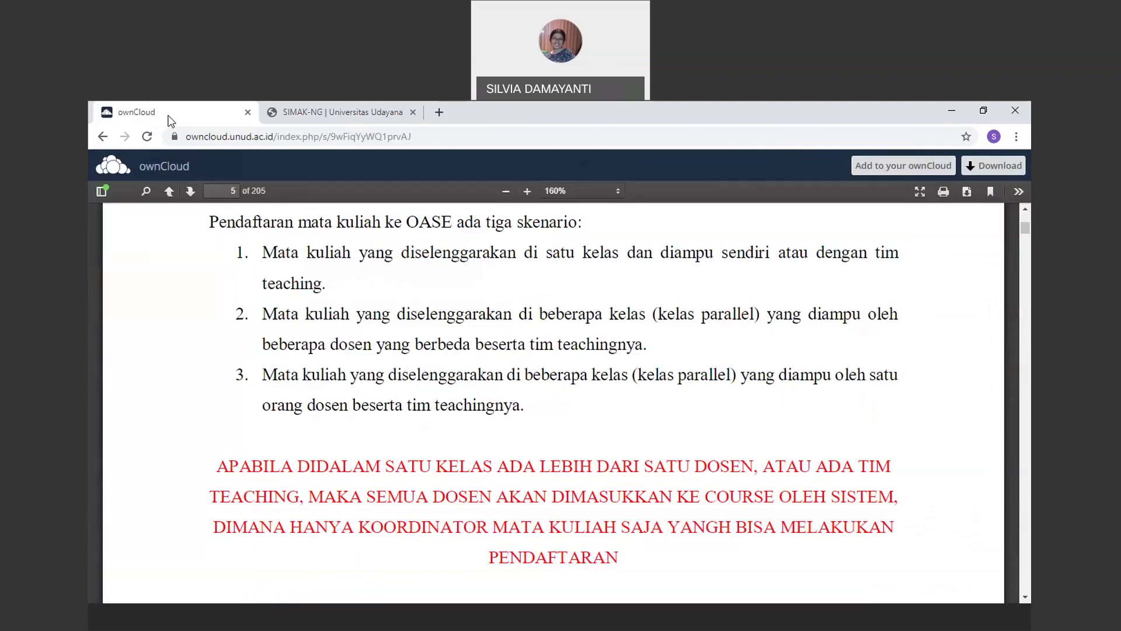
{"action": "scroll", "coordinate": [604, 457], "scroll_direction": "down", "scroll_amount": 5}
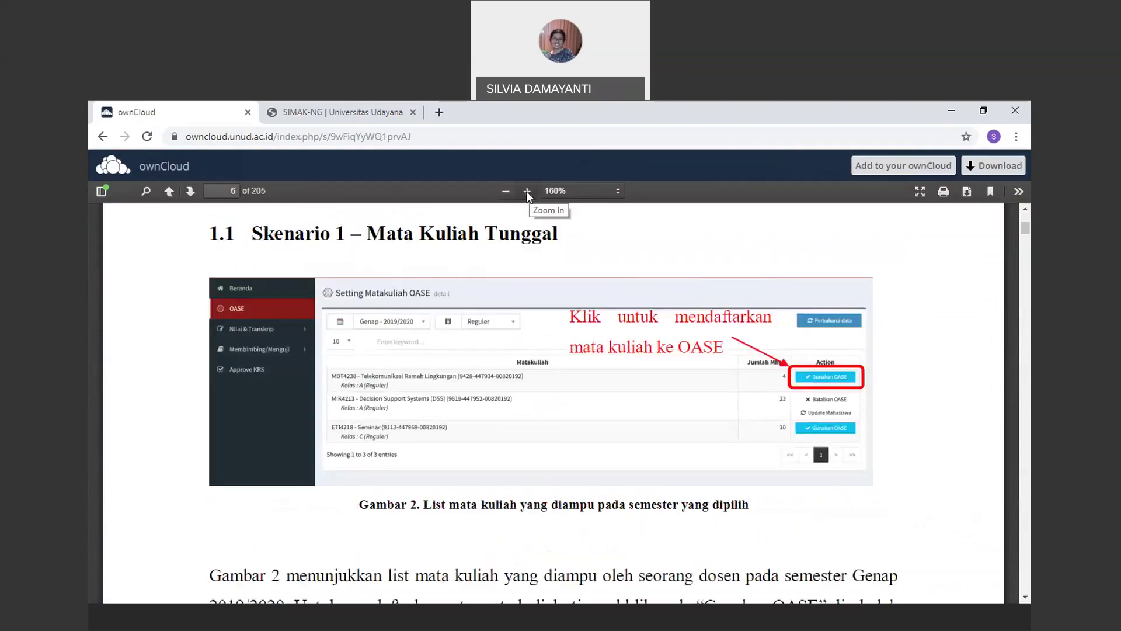
{"action": "left_click", "coordinate": [527, 193]}
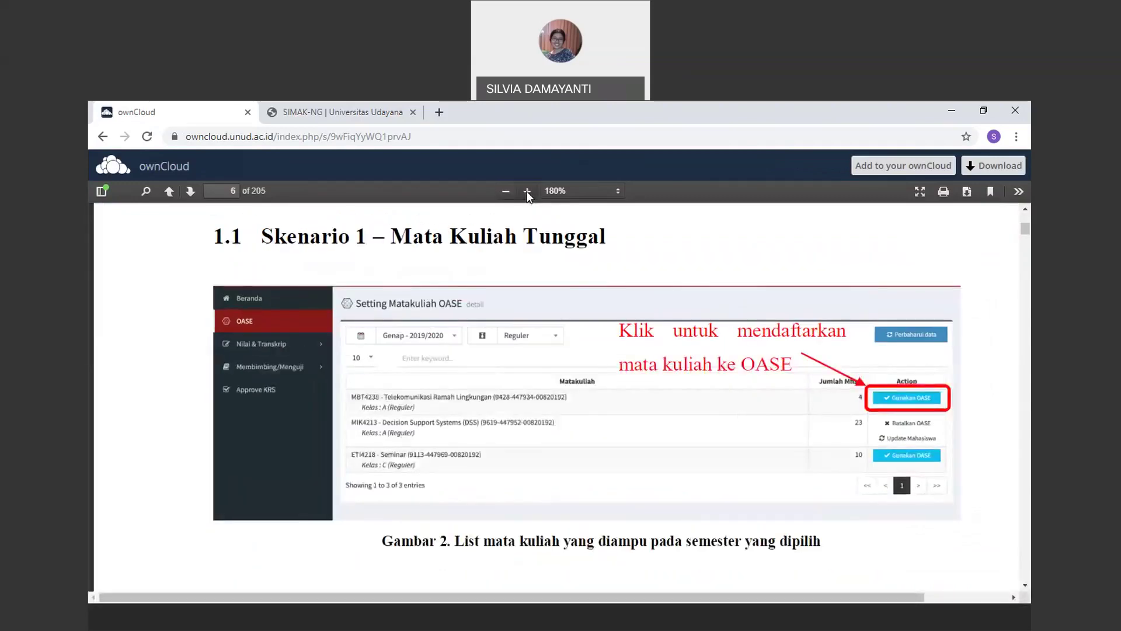
{"action": "left_click", "coordinate": [528, 192]}
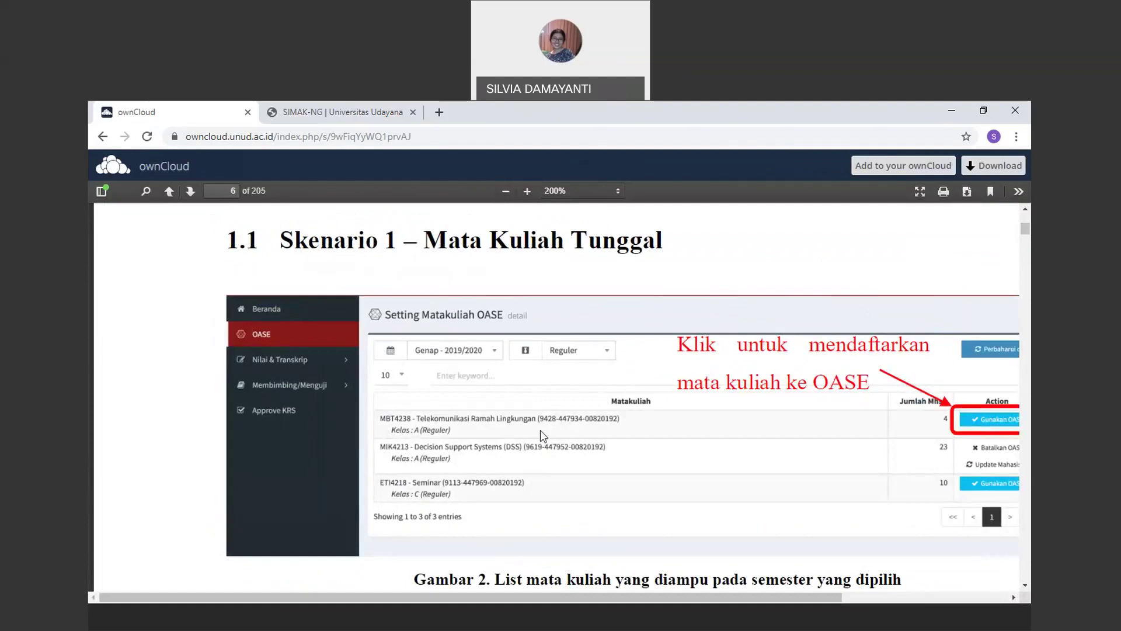
{"action": "scroll", "coordinate": [541, 430], "scroll_direction": "right", "scroll_amount": 4}
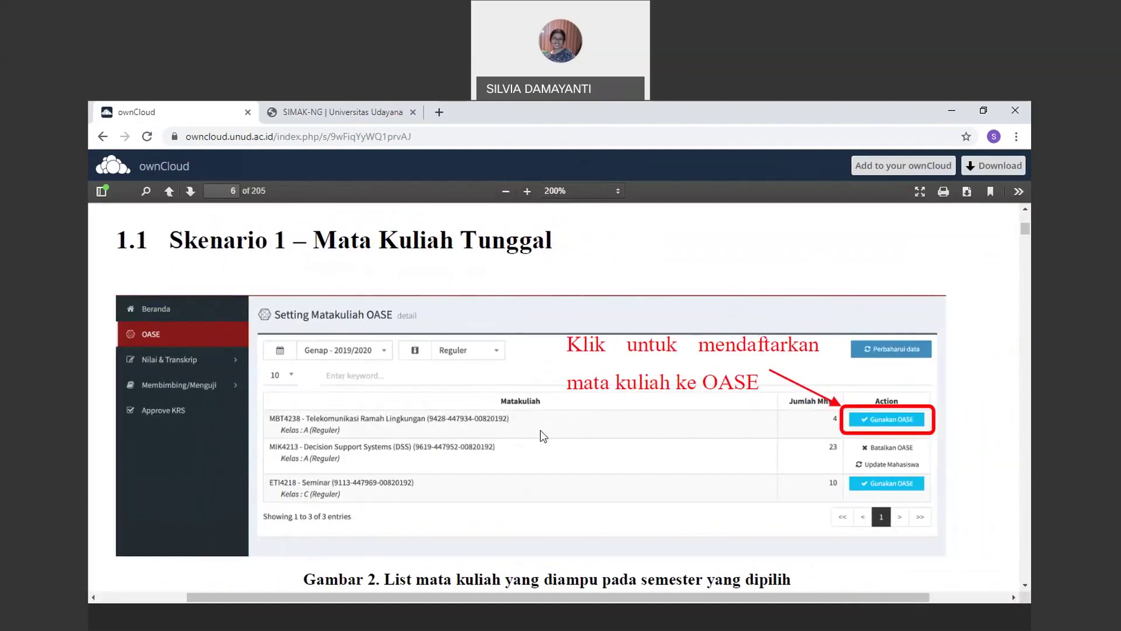
{"action": "scroll", "coordinate": [542, 432], "scroll_direction": "down", "scroll_amount": 2}
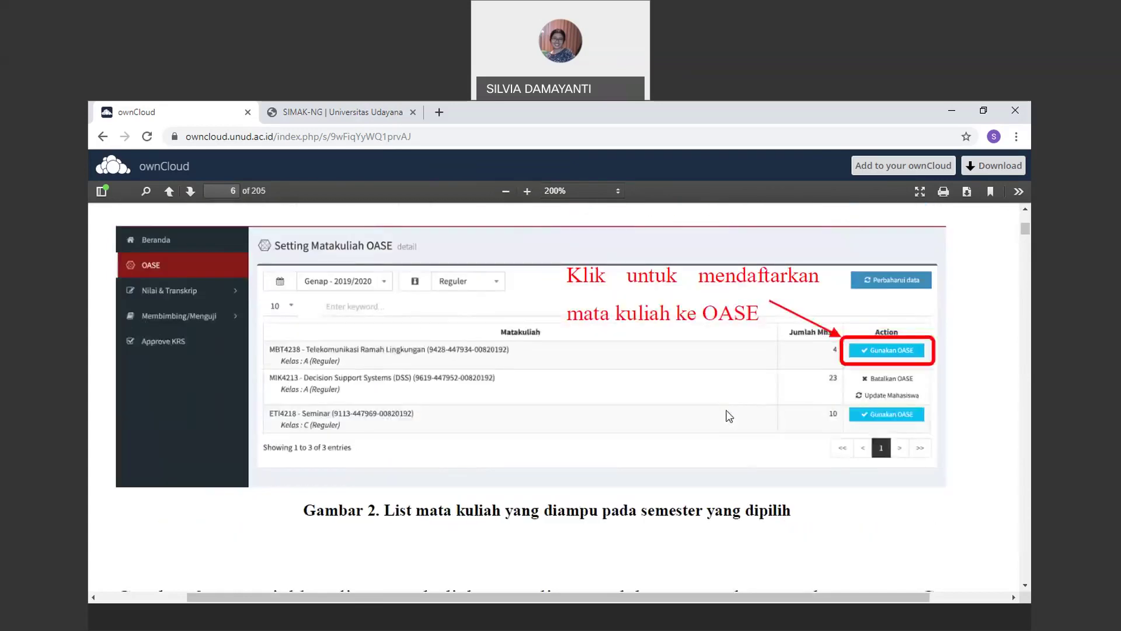
{"action": "scroll", "coordinate": [914, 374], "scroll_direction": "down", "scroll_amount": 1}
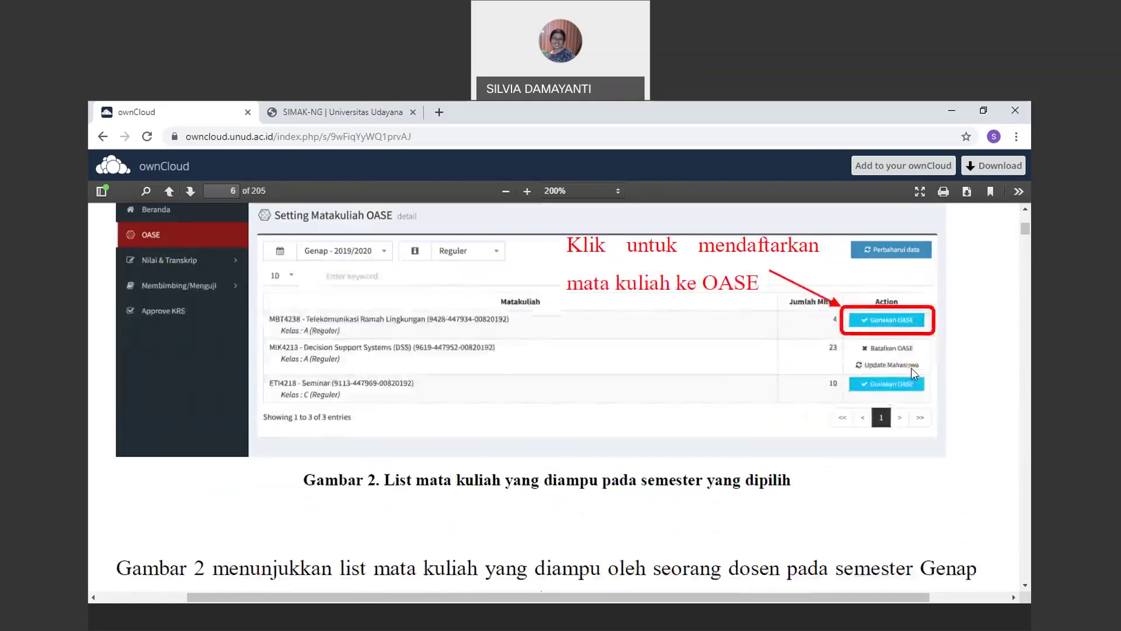
{"action": "scroll", "coordinate": [914, 374], "scroll_direction": "down", "scroll_amount": 3}
{"action": "scroll", "coordinate": [914, 374], "scroll_direction": "down", "scroll_amount": 4}
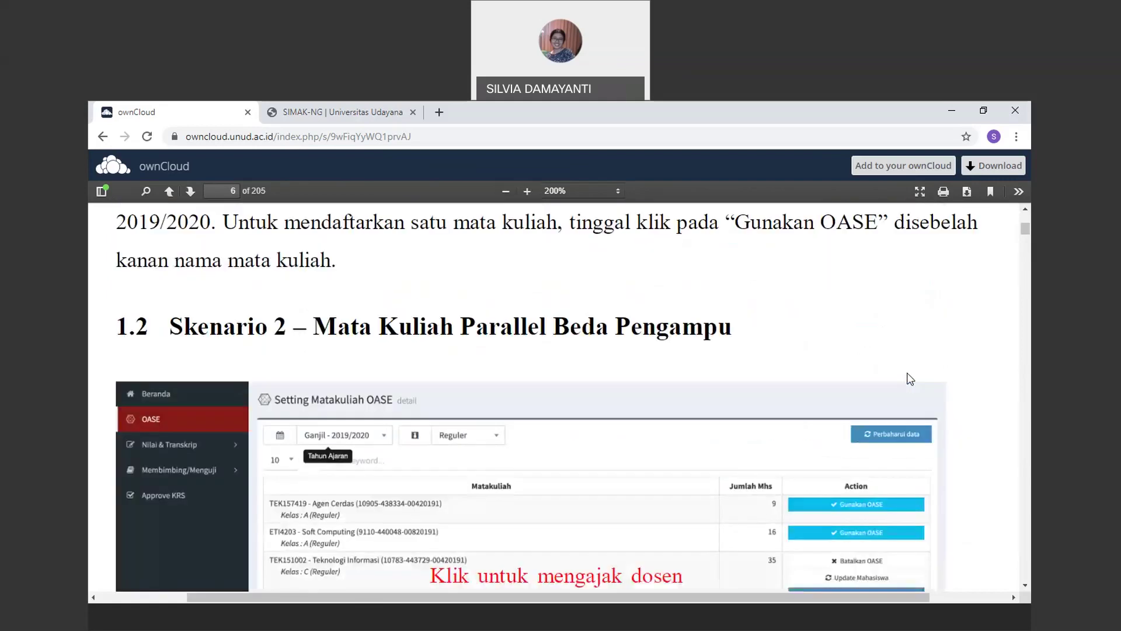
{"action": "scroll", "coordinate": [907, 375], "scroll_direction": "up", "scroll_amount": 10}
{"action": "scroll", "coordinate": [906, 372], "scroll_direction": "down", "scroll_amount": 2}
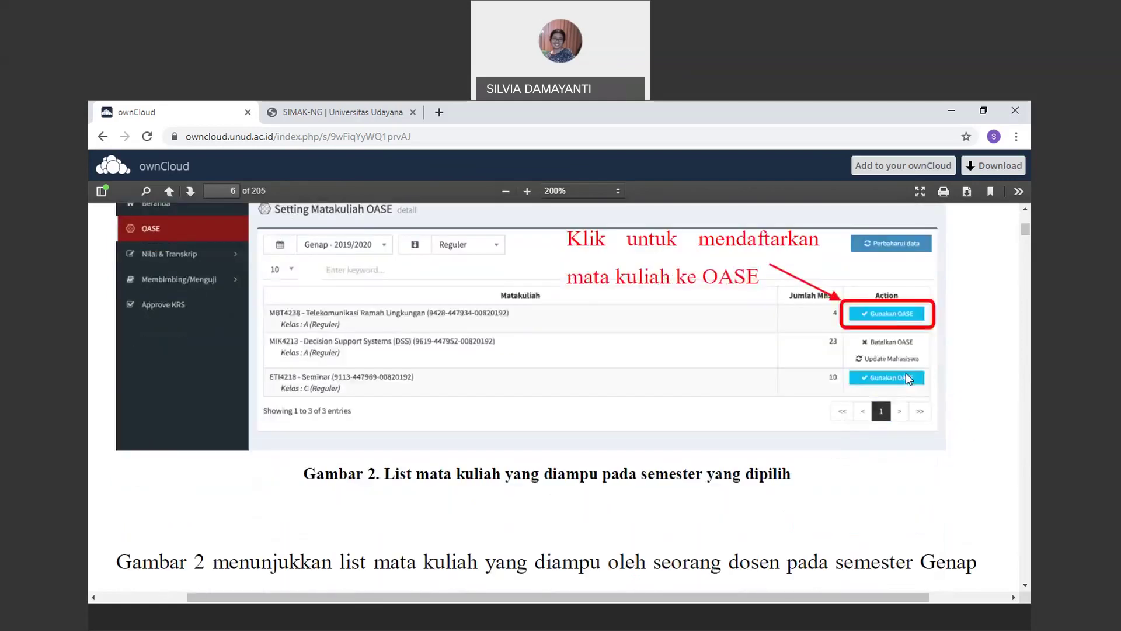
Go back to the SIMAK-NG course list and examine the participant update action for SAJ1209KU - Shochukyu Hyoki.
{"action": "right_click", "coordinate": [389, 319]}
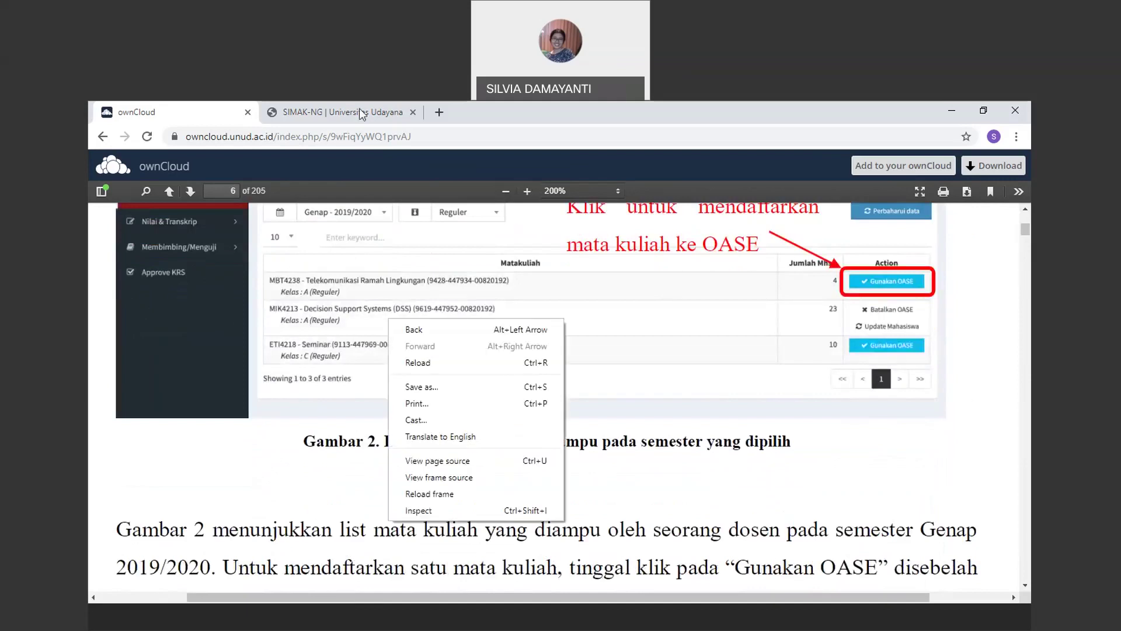
{"action": "left_click", "coordinate": [362, 112]}
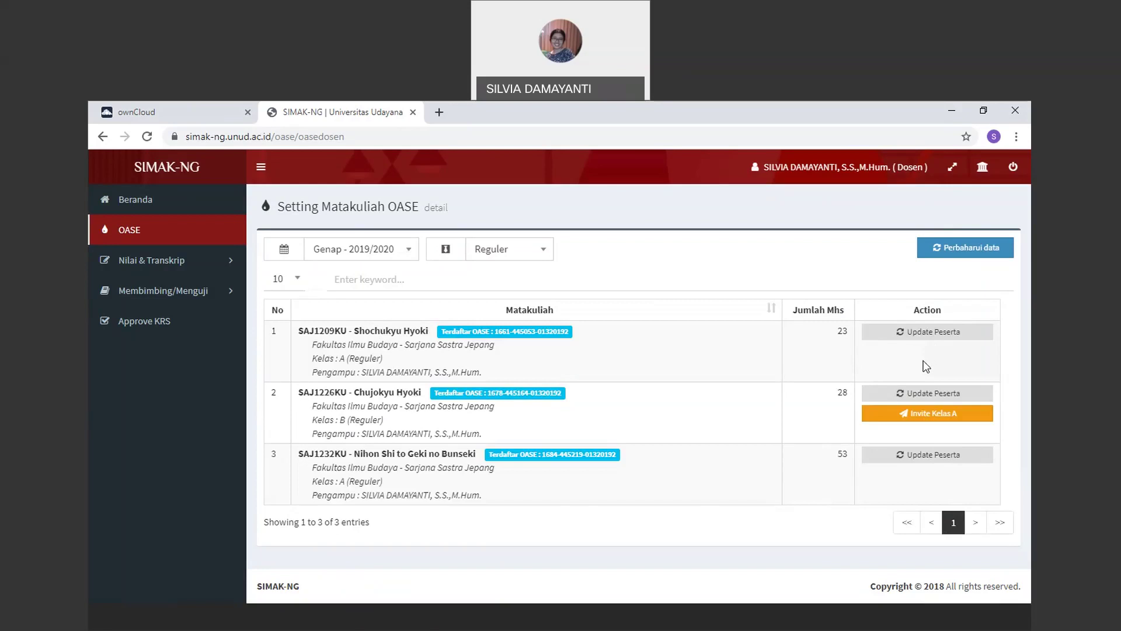
{"action": "left_click", "coordinate": [932, 333]}
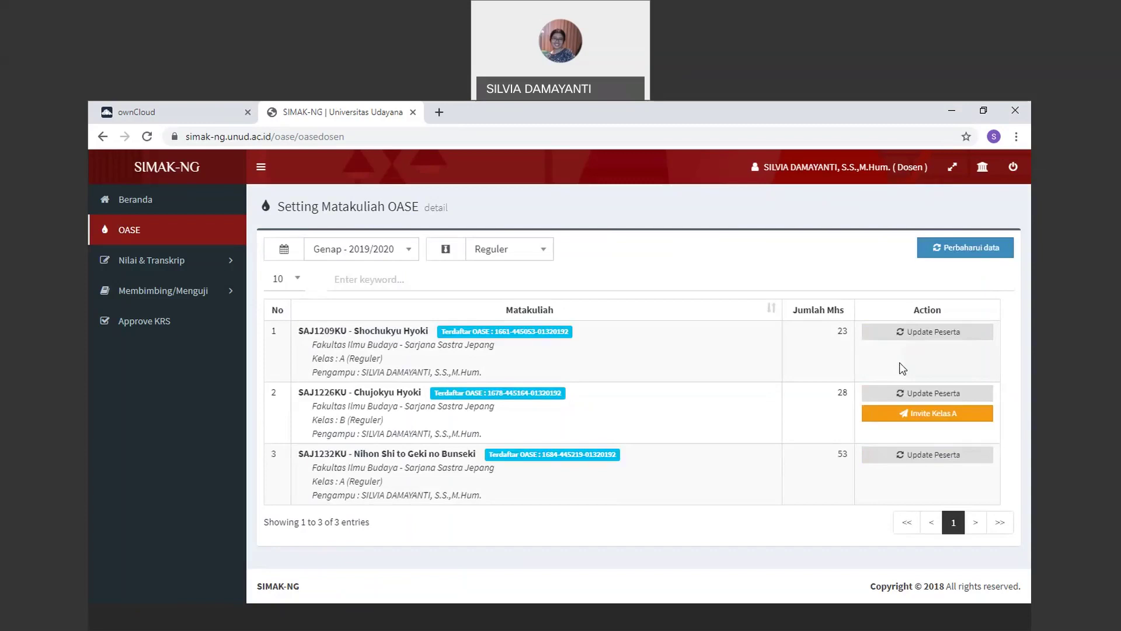
Switch to the ownCloud manual and examine section 1.2 Skenario 2 on inviting and approving lecturers of parallel classes.
{"action": "left_click", "coordinate": [169, 107]}
{"action": "scroll", "coordinate": [464, 280], "scroll_direction": "down", "scroll_amount": 8}
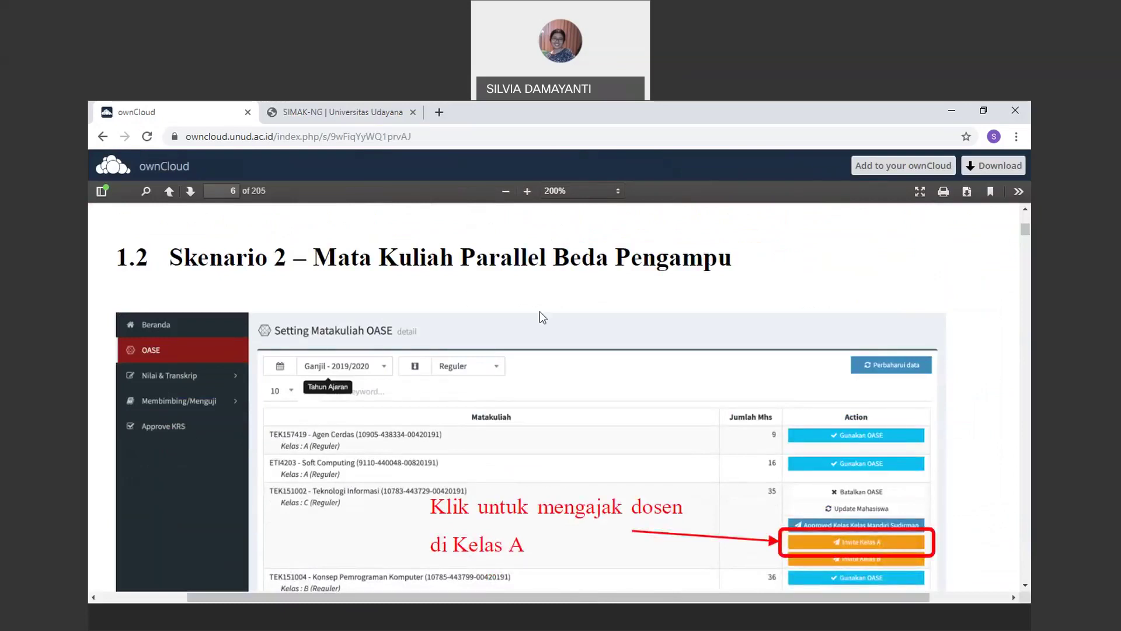
{"action": "scroll", "coordinate": [539, 311], "scroll_direction": "down", "scroll_amount": 1}
{"action": "scroll", "coordinate": [538, 310], "scroll_direction": "up", "scroll_amount": 1}
{"action": "scroll", "coordinate": [598, 359], "scroll_direction": "down", "scroll_amount": 1}
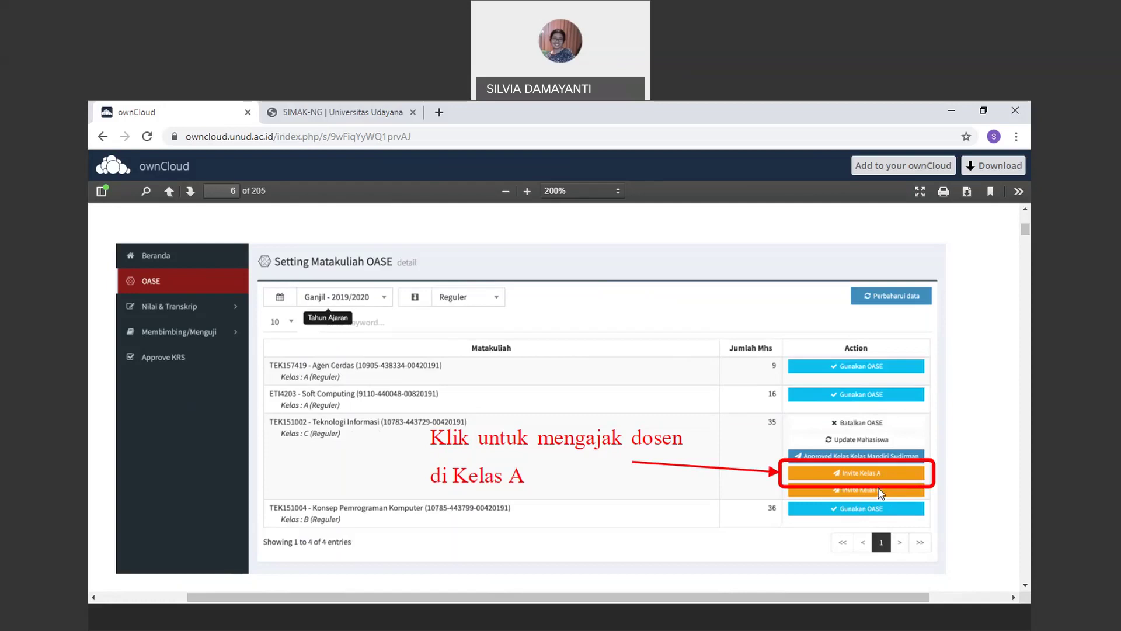
{"action": "scroll", "coordinate": [882, 493], "scroll_direction": "down", "scroll_amount": 2}
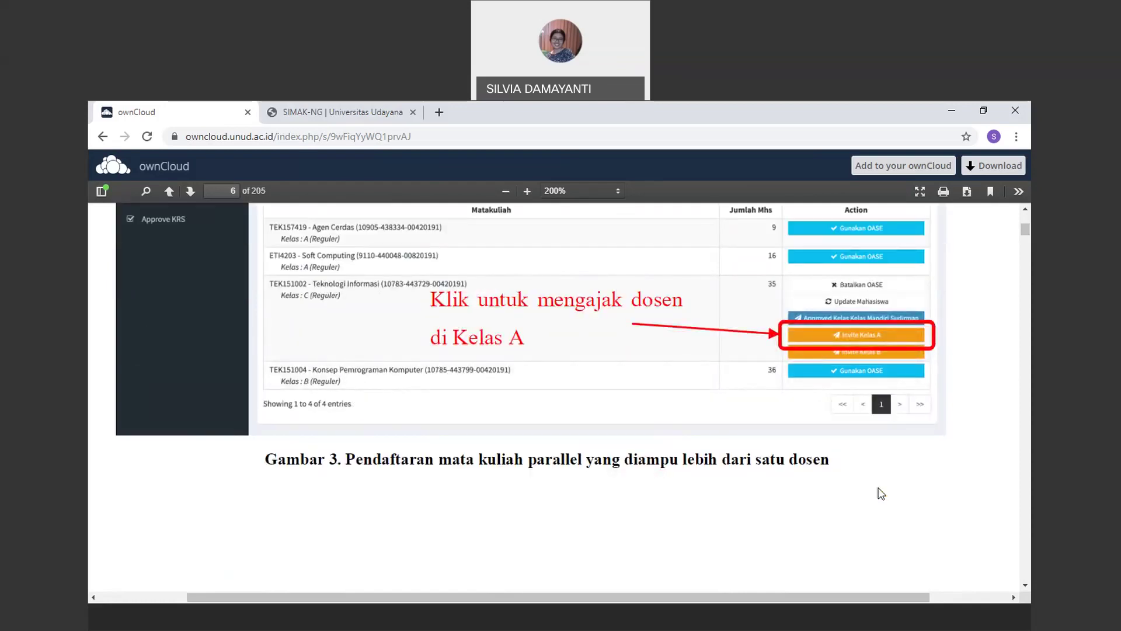
{"action": "scroll", "coordinate": [861, 492], "scroll_direction": "down", "scroll_amount": 4}
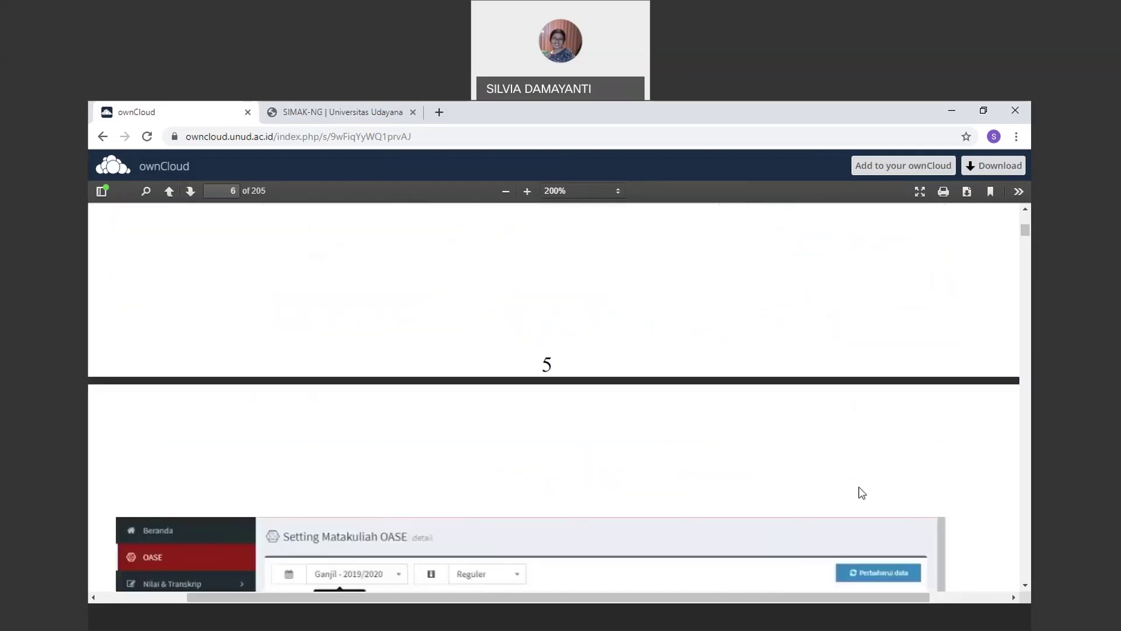
{"action": "scroll", "coordinate": [861, 492], "scroll_direction": "down", "scroll_amount": 4}
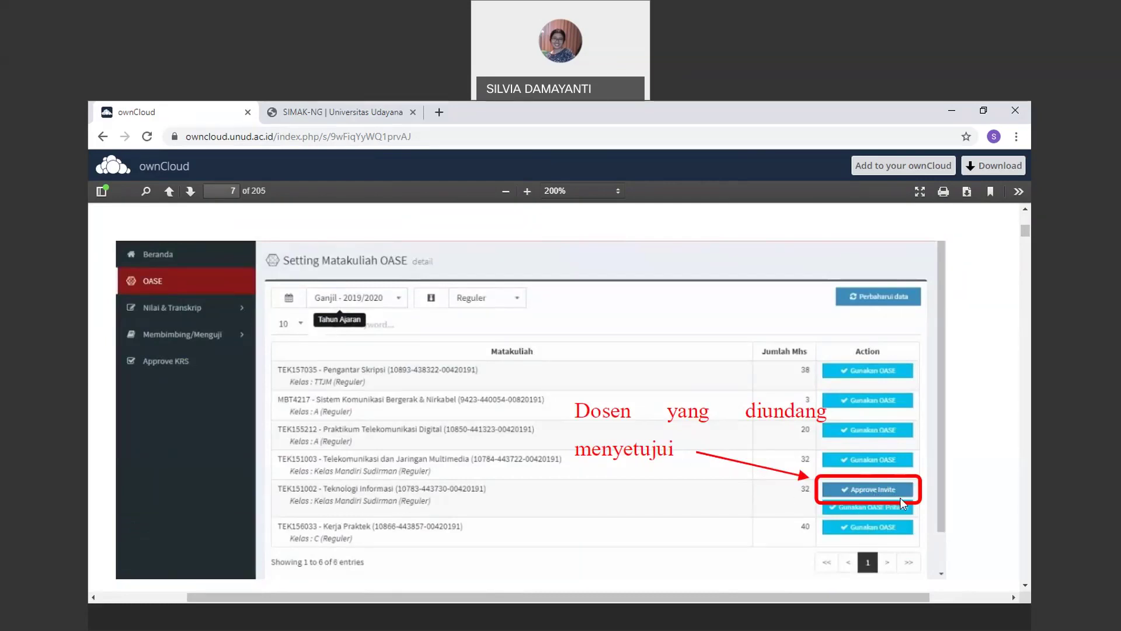
{"action": "scroll", "coordinate": [898, 497], "scroll_direction": "down", "scroll_amount": 1}
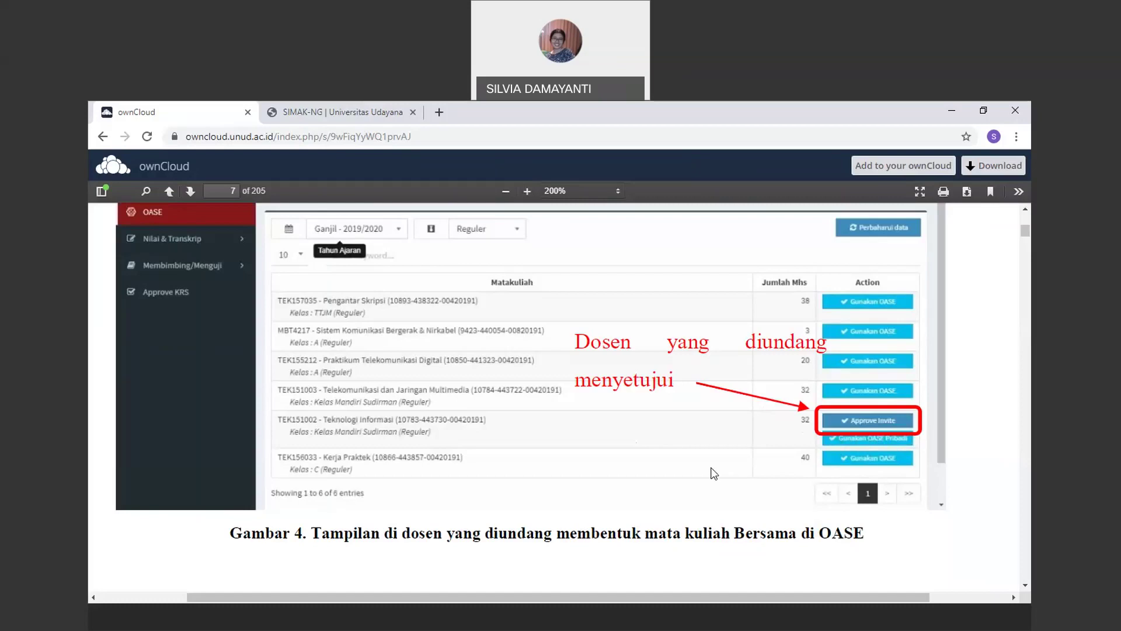
{"action": "scroll", "coordinate": [713, 473], "scroll_direction": "down", "scroll_amount": 3}
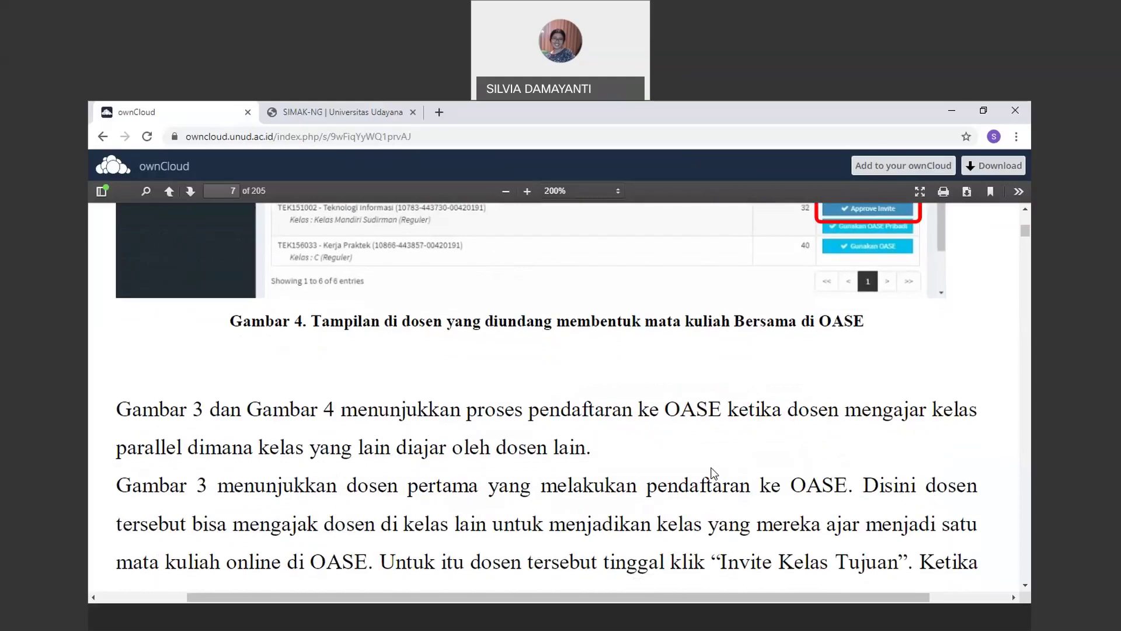
Examine Gambar 5 in section 1.3 Skenario 3 on registering parallel classes taught by the same lecturer.
{"action": "scroll", "coordinate": [714, 473], "scroll_direction": "down", "scroll_amount": 15}
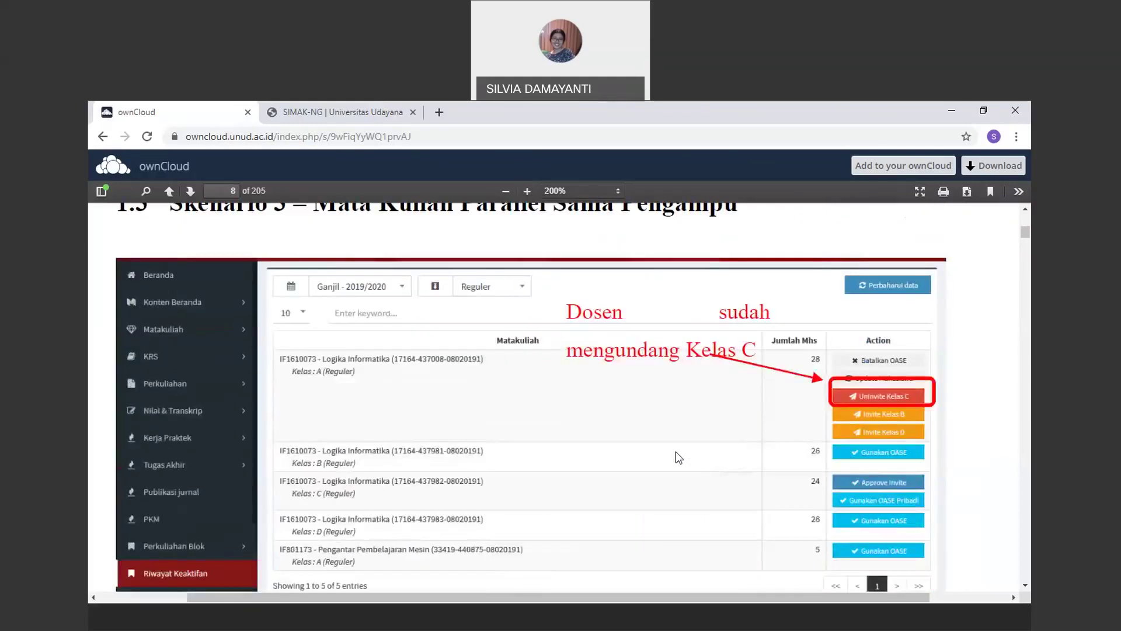
{"action": "scroll", "coordinate": [671, 454], "scroll_direction": "up", "scroll_amount": 1}
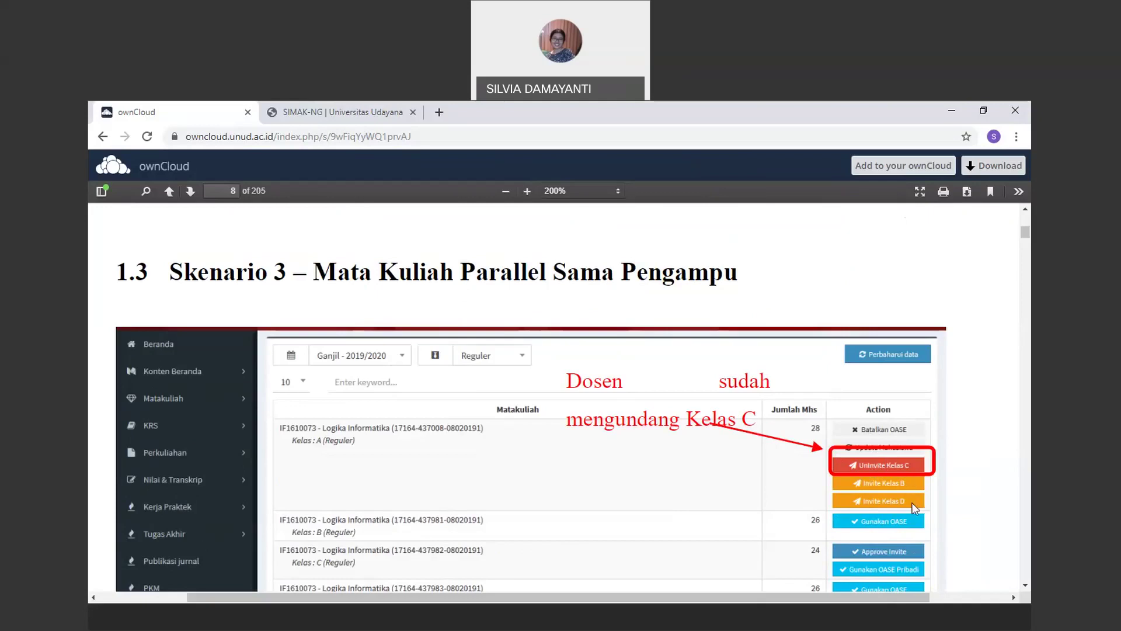
{"action": "scroll", "coordinate": [831, 462], "scroll_direction": "down", "scroll_amount": 1}
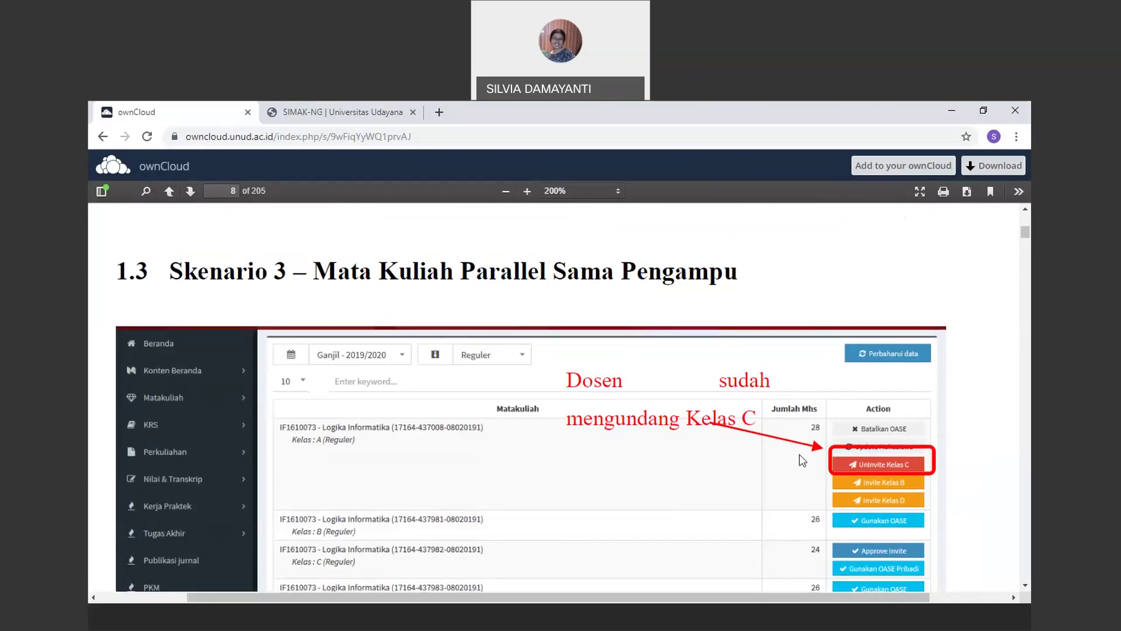
{"action": "scroll", "coordinate": [802, 461], "scroll_direction": "down", "scroll_amount": 1}
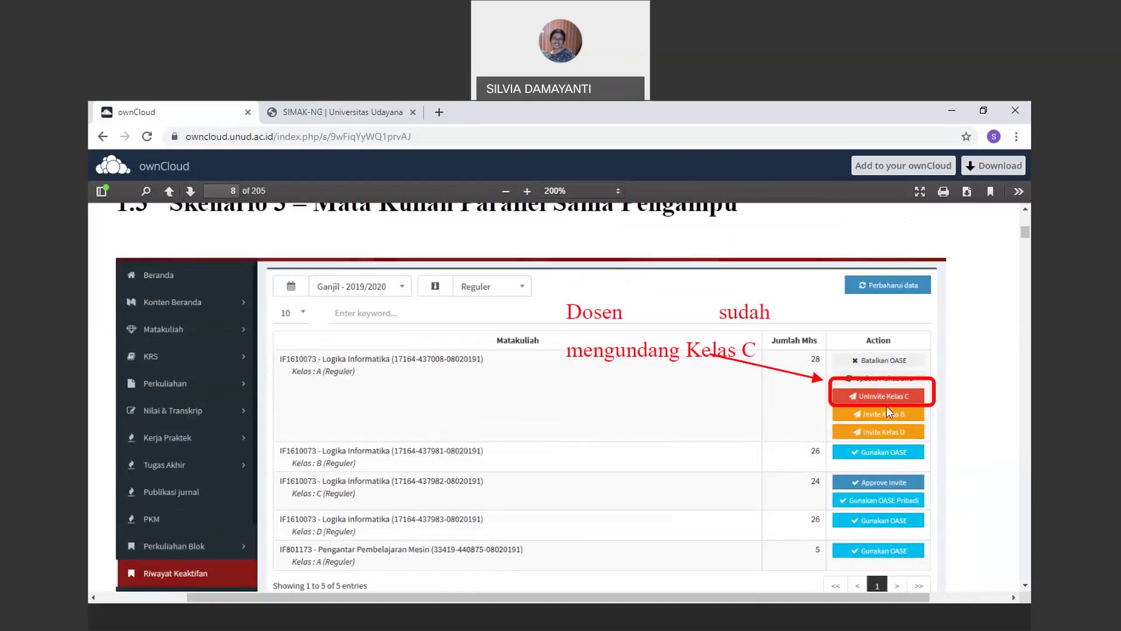
{"action": "scroll", "coordinate": [886, 405], "scroll_direction": "down", "scroll_amount": 1}
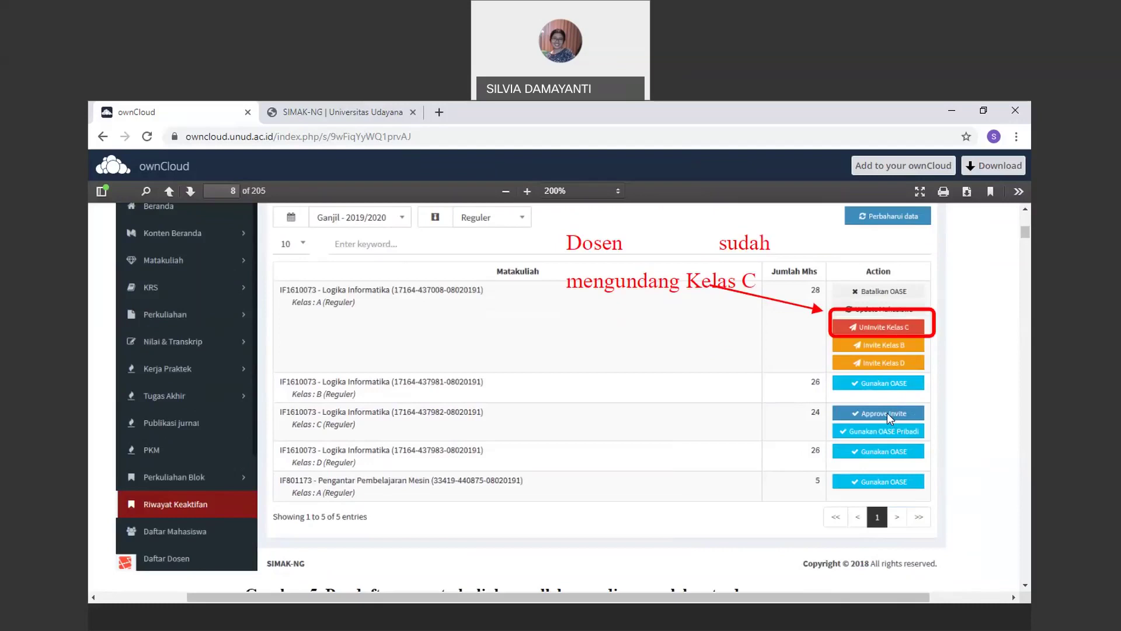
{"action": "scroll", "coordinate": [779, 442], "scroll_direction": "down", "scroll_amount": 1}
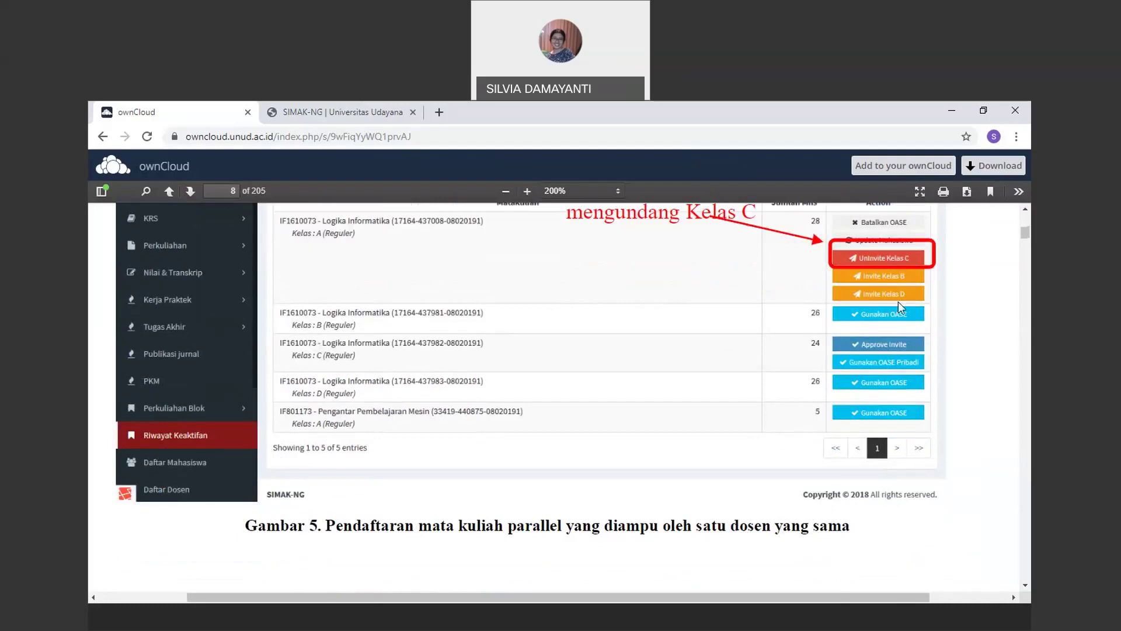
{"action": "scroll", "coordinate": [695, 330], "scroll_direction": "up", "scroll_amount": 1}
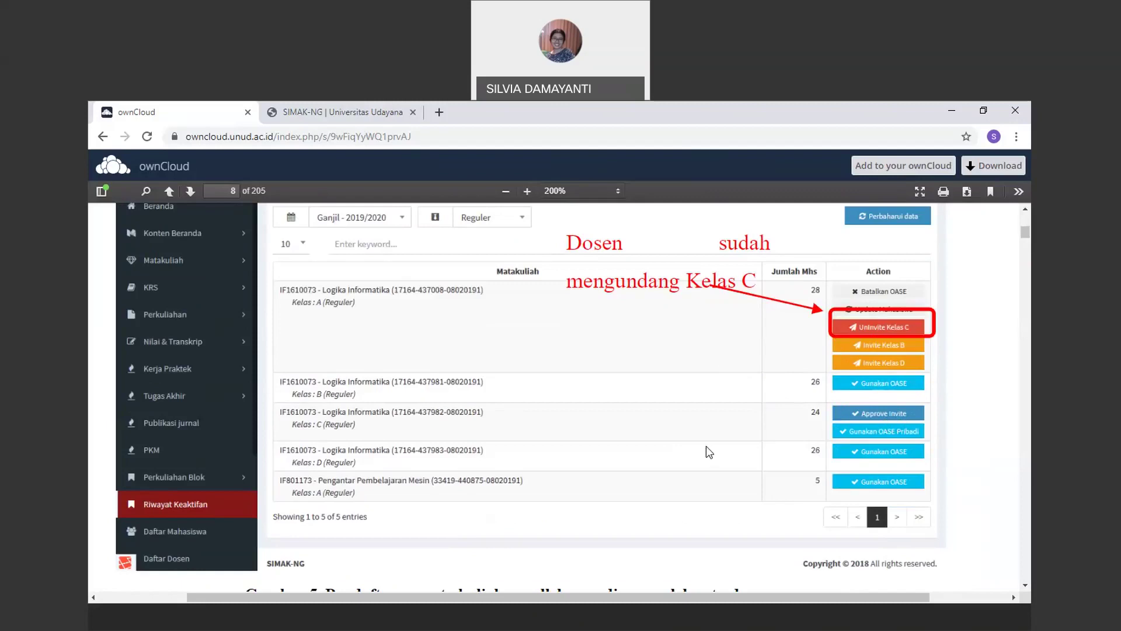
{"action": "scroll", "coordinate": [705, 446], "scroll_direction": "down", "scroll_amount": 1}
{"action": "scroll", "coordinate": [706, 444], "scroll_direction": "up", "scroll_amount": 1}
Examine Gambar 6 of the manual on approved parallel-class invitations and updating students after KRS revisions.
{"action": "scroll", "coordinate": [799, 418], "scroll_direction": "down", "scroll_amount": 2}
{"action": "scroll", "coordinate": [764, 422], "scroll_direction": "down", "scroll_amount": 4}
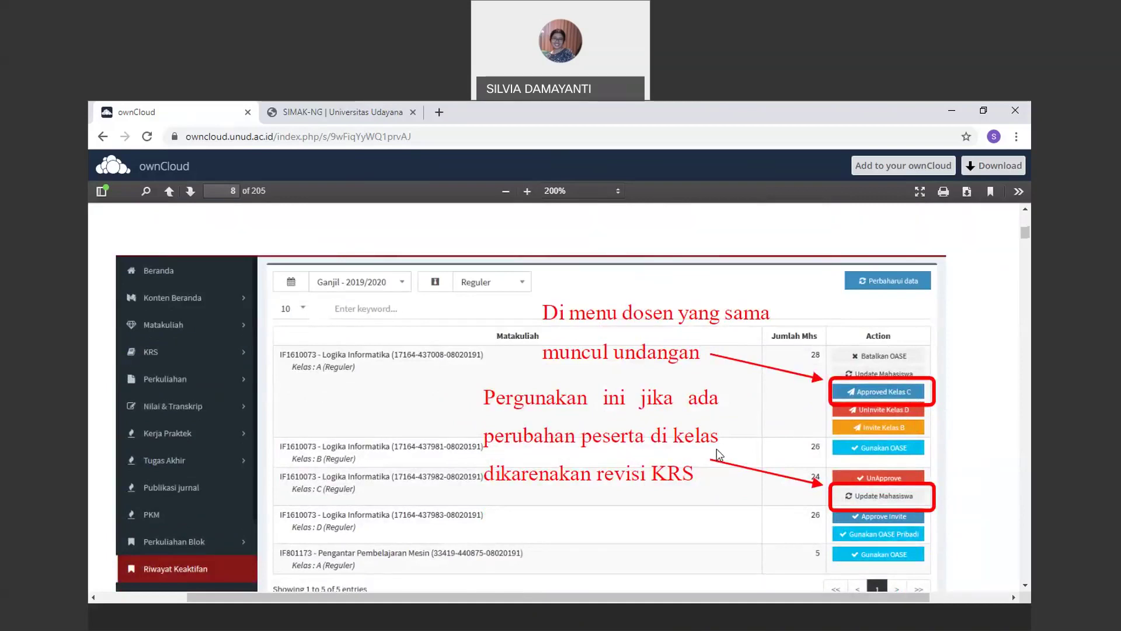
{"action": "scroll", "coordinate": [718, 455], "scroll_direction": "down", "scroll_amount": 1}
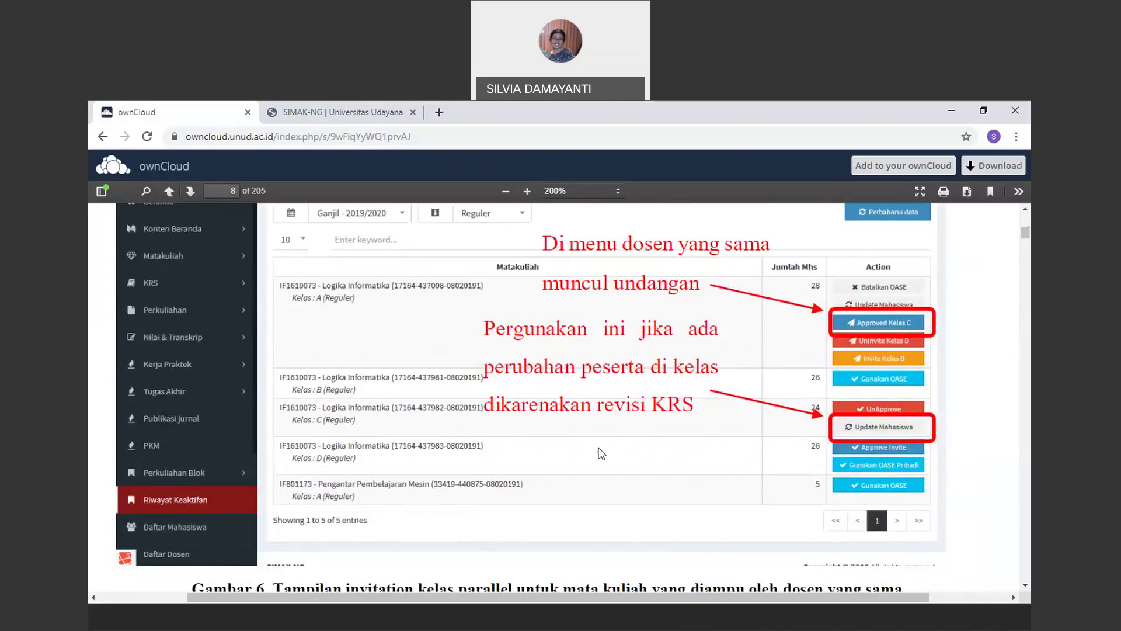
{"action": "scroll", "coordinate": [588, 452], "scroll_direction": "down", "scroll_amount": 3}
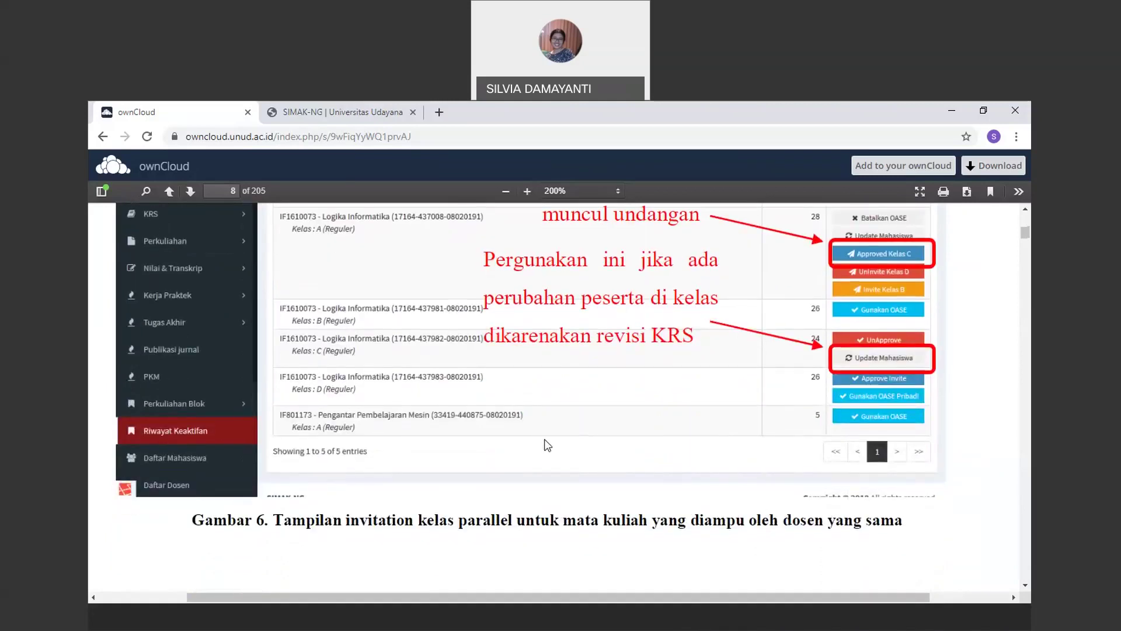
{"action": "scroll", "coordinate": [547, 445], "scroll_direction": "down", "scroll_amount": 2}
{"action": "scroll", "coordinate": [547, 445], "scroll_direction": "up", "scroll_amount": 2}
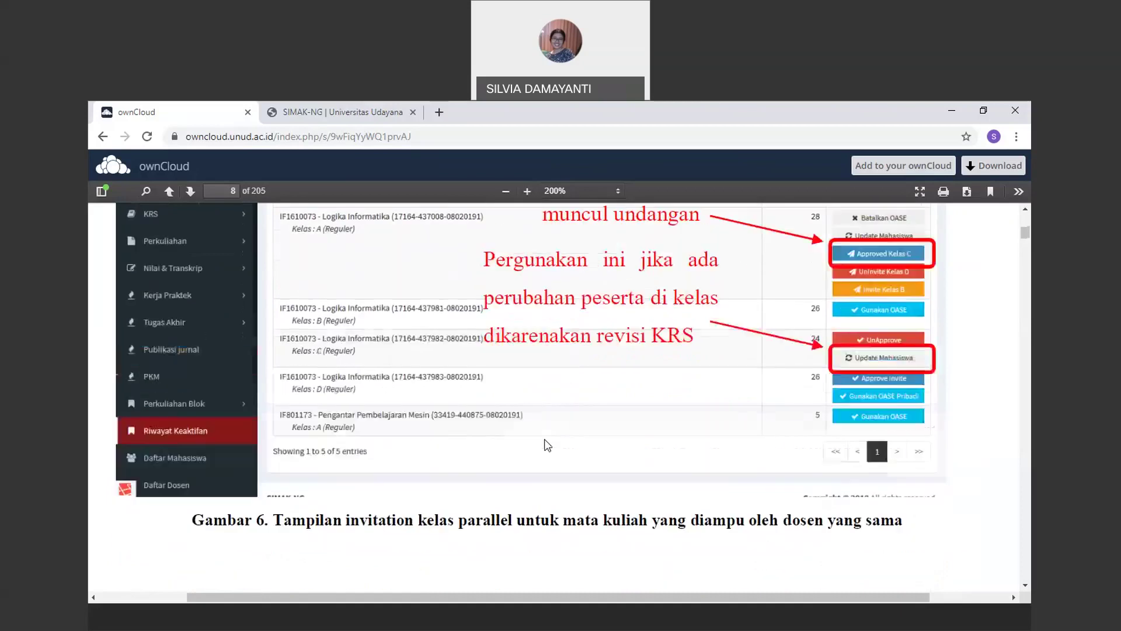